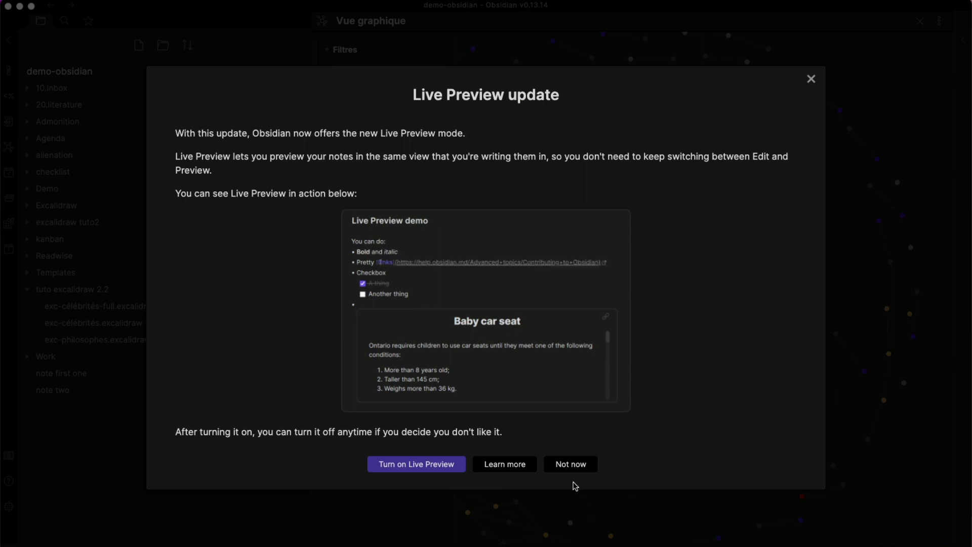
Turn on Live Preview, close the graph filter settings, and open "note first one" for editing.
click(409, 465)
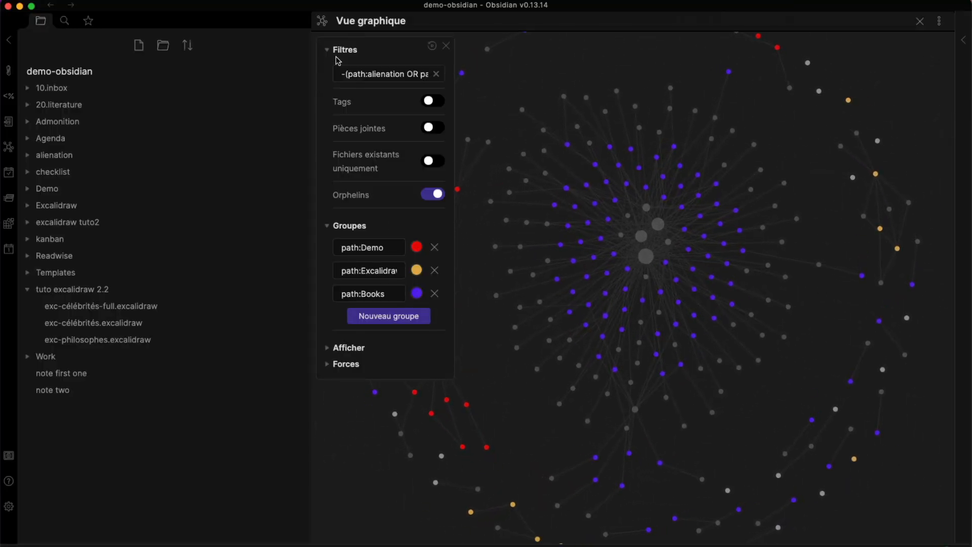
click(447, 46)
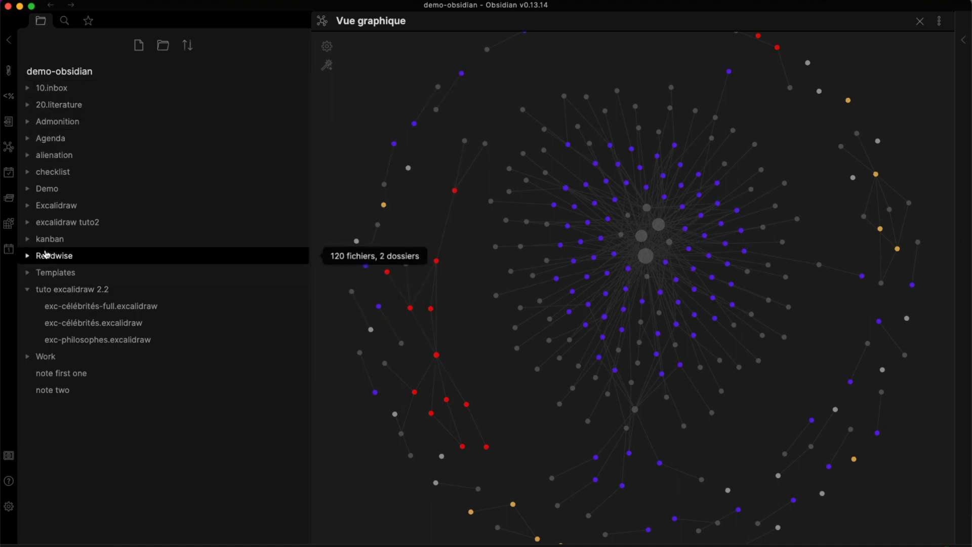
click(58, 373)
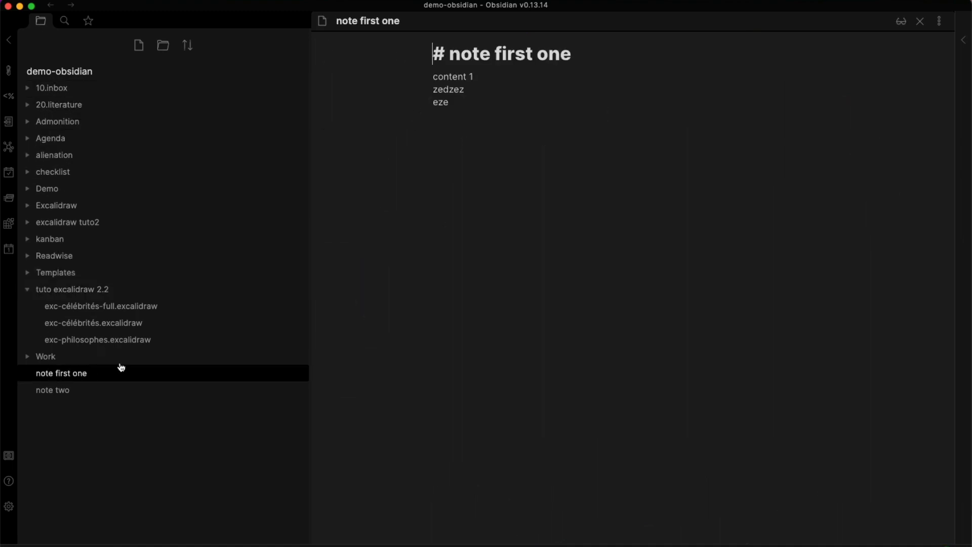
click(737, 164)
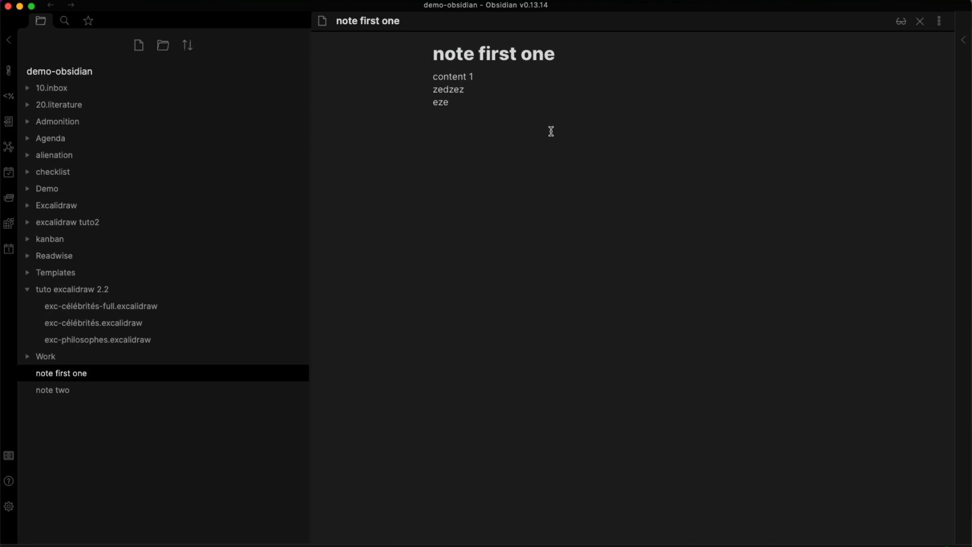
Add the checkbox items "faire ceci" and "faire cela" at the end of the note and tick the first one.
key(Return)
text(- )
text([ )
text(])
text(faire cezci)
key(Return)
key(Return)
key(BackSpace)
key(BackSpace)
key(BackSpace)
text(ci)
key(Return)
text(faire cela)
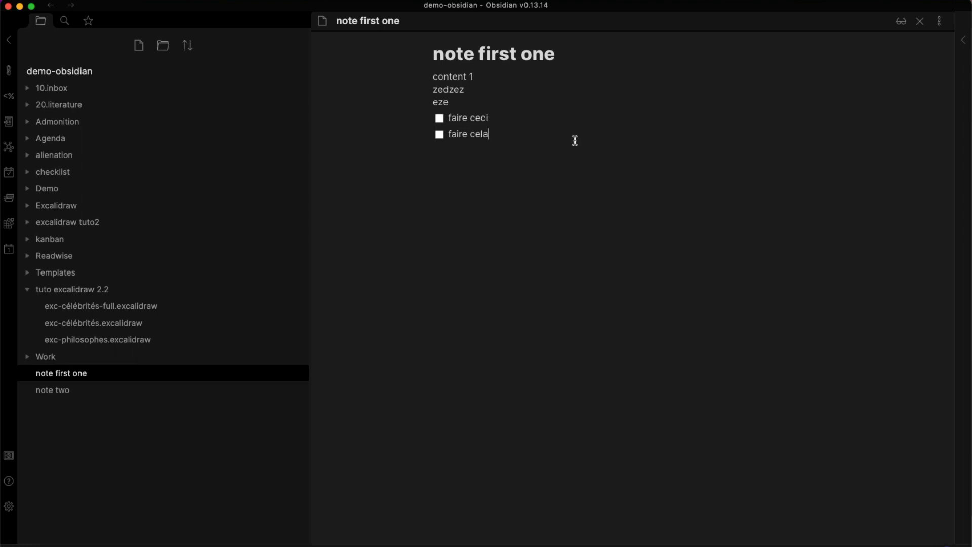
click(439, 118)
Add a level-two heading "titre 2" below the checklist.
key(Return)
key(Return)
text(## tit)
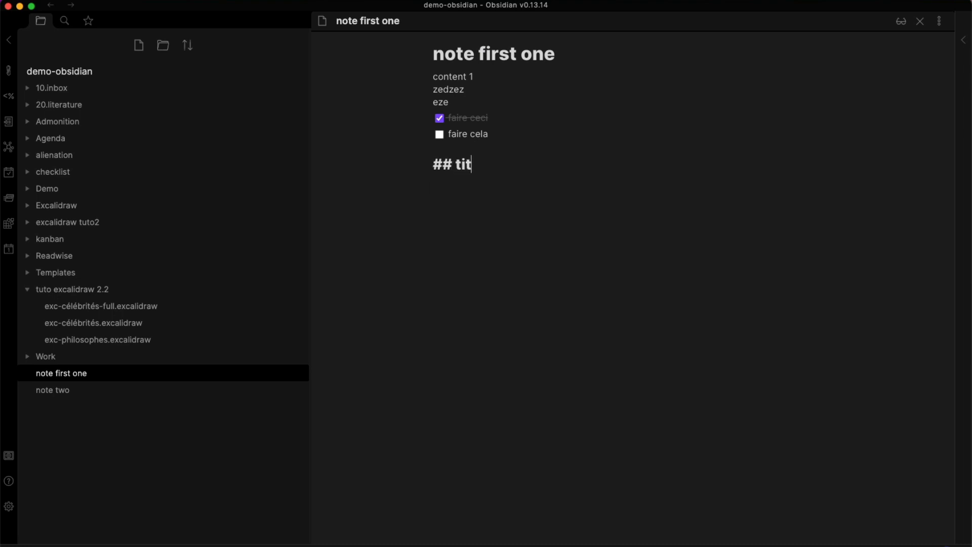
text(re 2)
key(Return)
Write "du caractère gras et italique" under the heading, with "gras" in bold and "italique" in italics.
text(du cara)
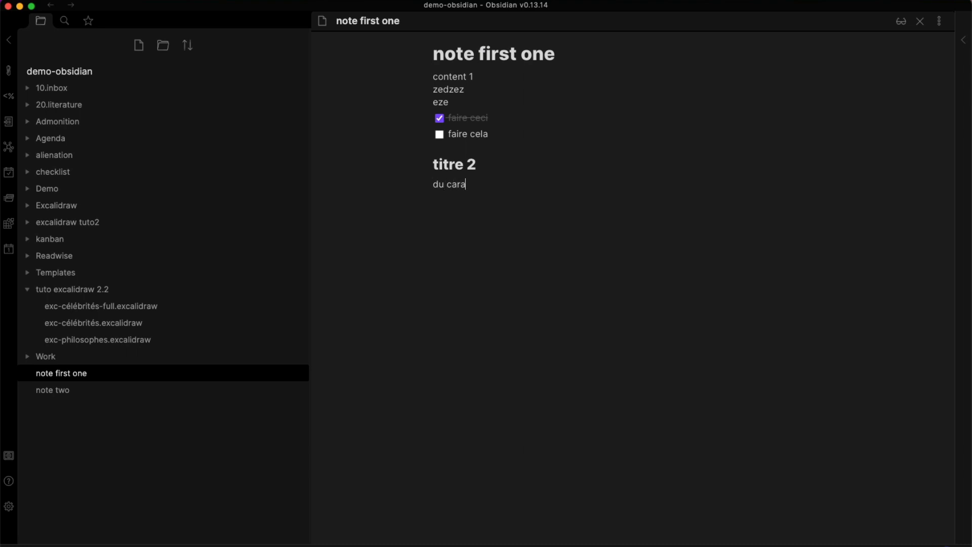
text(ctère gras)
drag(491, 186, 507, 188)
key(super+b)
click(563, 182)
text(et italique)
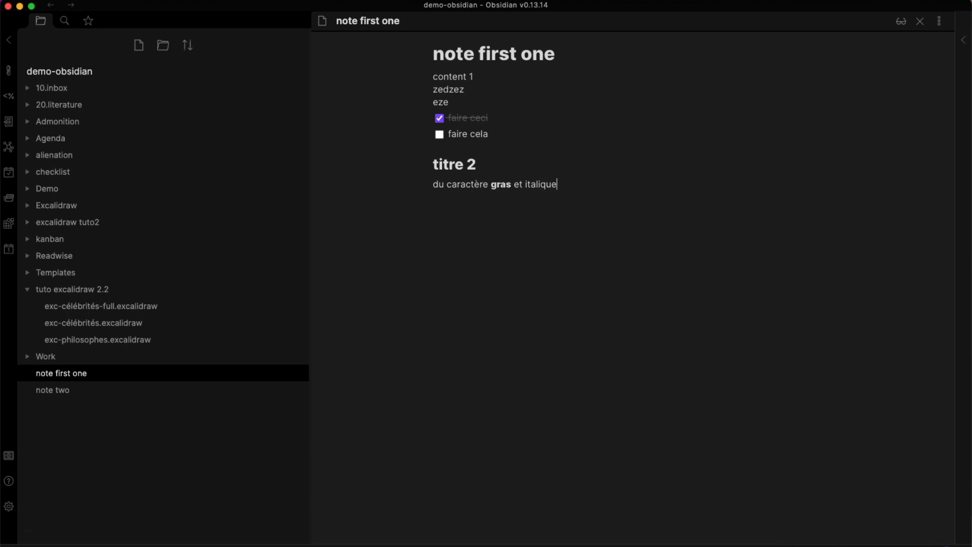
double_click(542, 185)
key(super+i)
click(576, 178)
Add the blockquote "une citation" below the formatted line.
key(Return)
text(une ci)
text(tatio)
text(>)
key(Return)
Review the installed community plugins, check them for updates, and update all outdated ones.
click(8, 506)
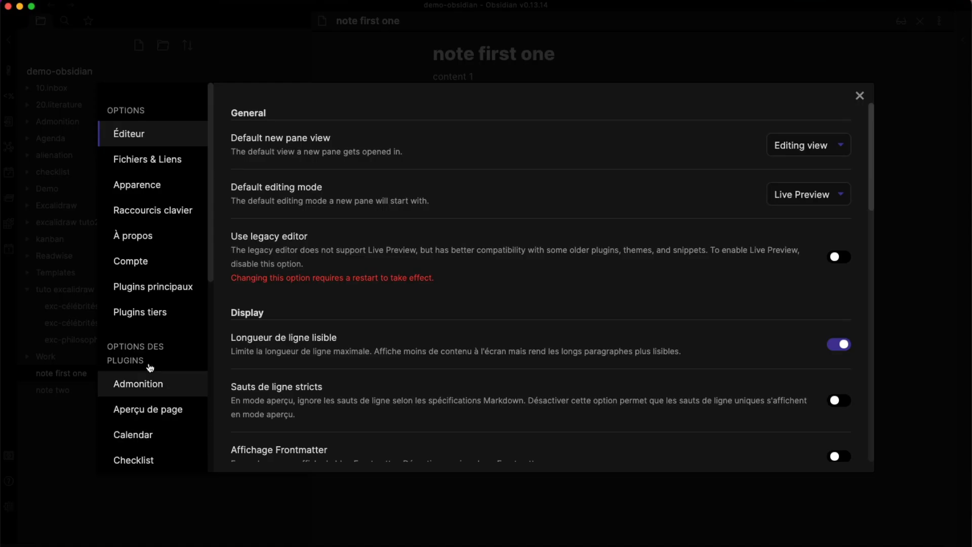
click(138, 322)
scroll(314, 342, down, 5)
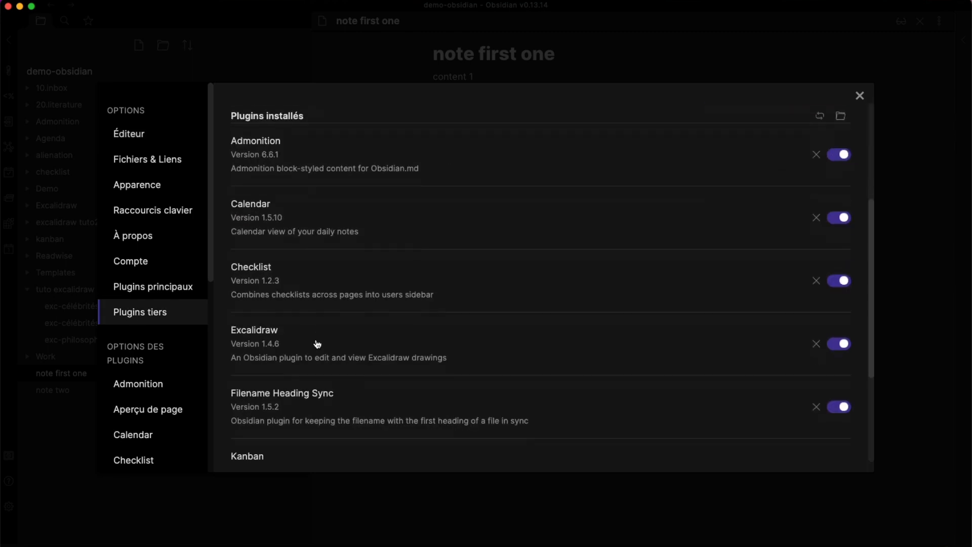
scroll(311, 346, down, 1)
scroll(310, 346, down, 2)
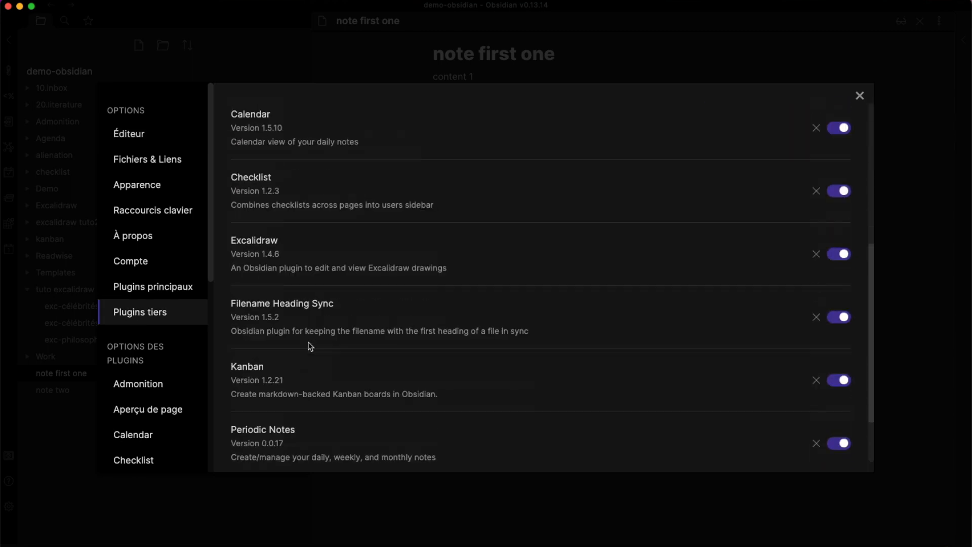
scroll(310, 346, up, 5)
scroll(310, 346, up, 3)
click(741, 218)
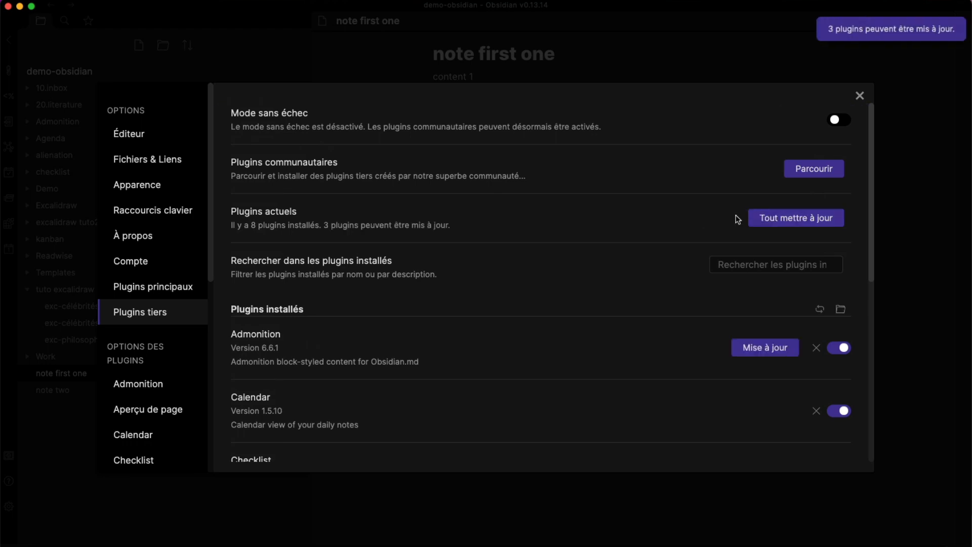
click(788, 221)
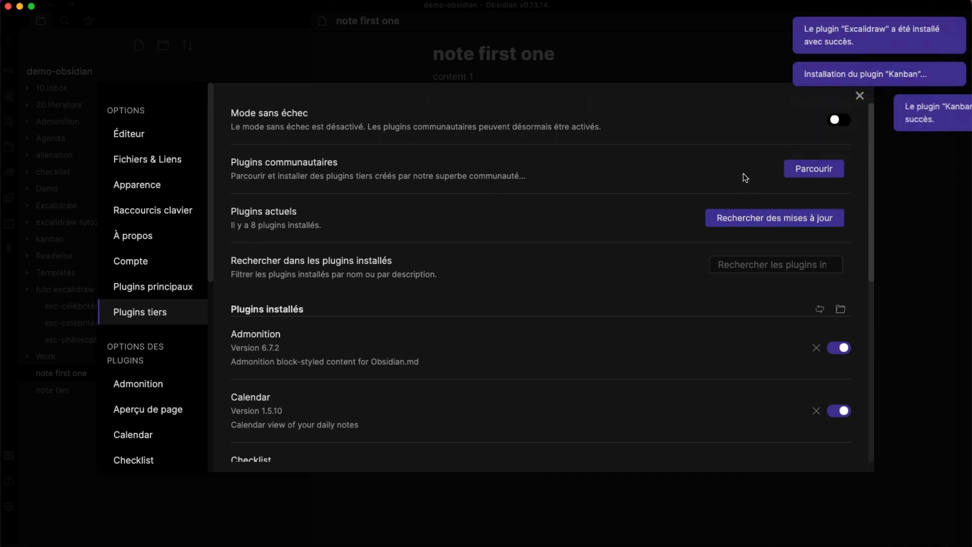
Find the Dataview community plugin, install and enable it, and return to the note.
click(804, 174)
text(da)
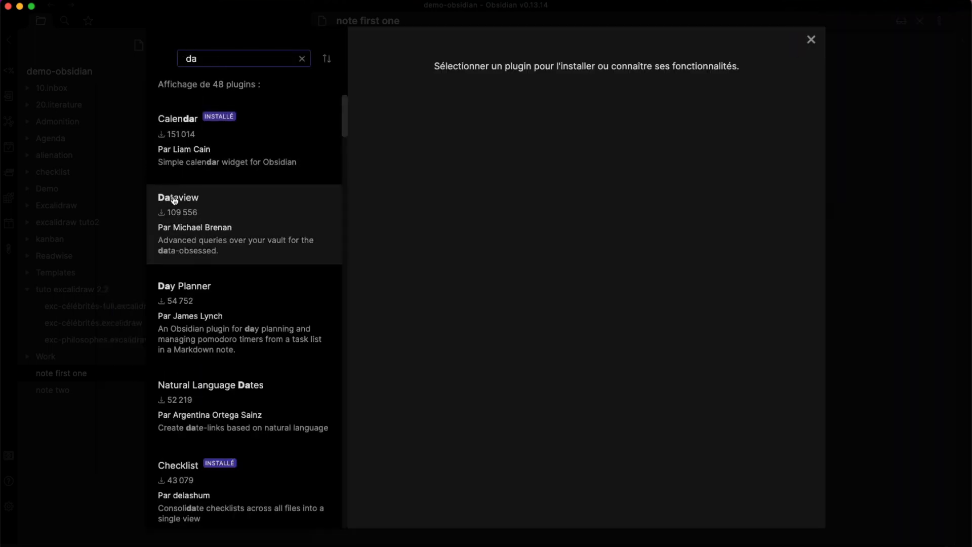
click(175, 200)
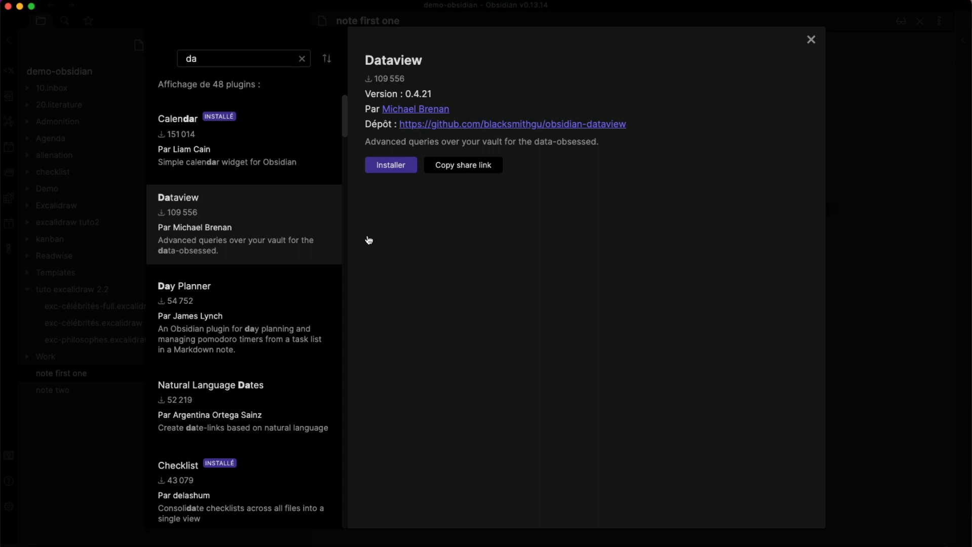
click(390, 169)
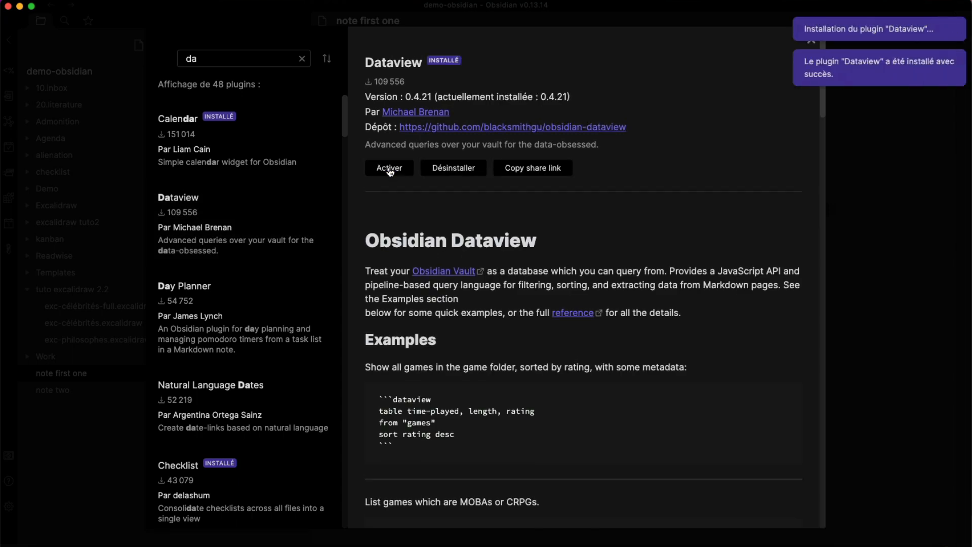
click(389, 169)
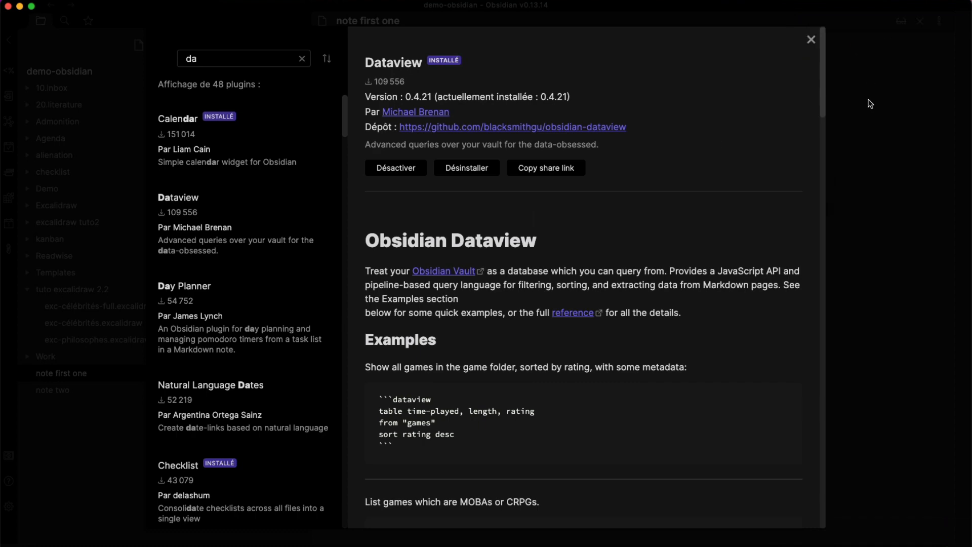
click(811, 39)
click(867, 92)
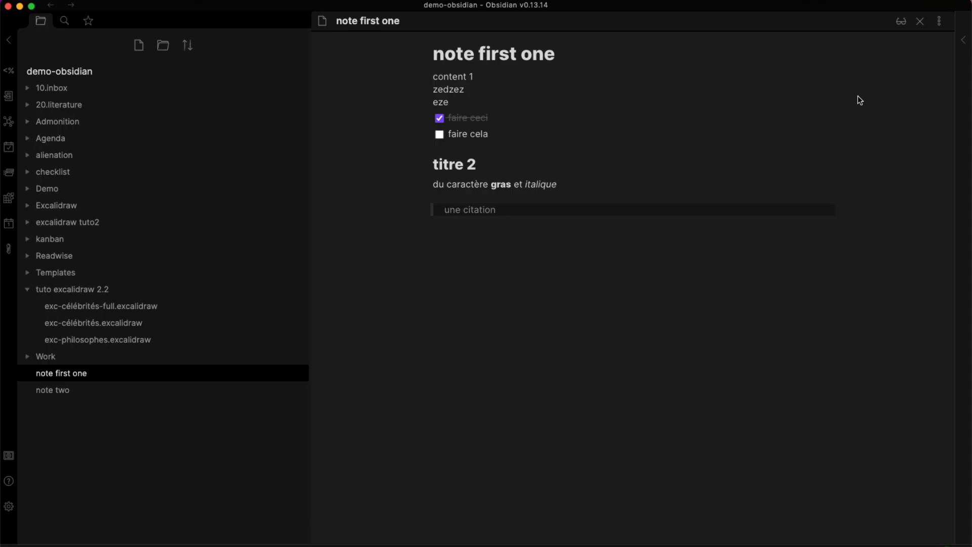
Insert a dataview code block containing the query "list" below the quote, render it, and reopen its source.
click(483, 255)
text(`dataview)
key(Return)
key(Up)
key(Up)
text(list)
click(640, 145)
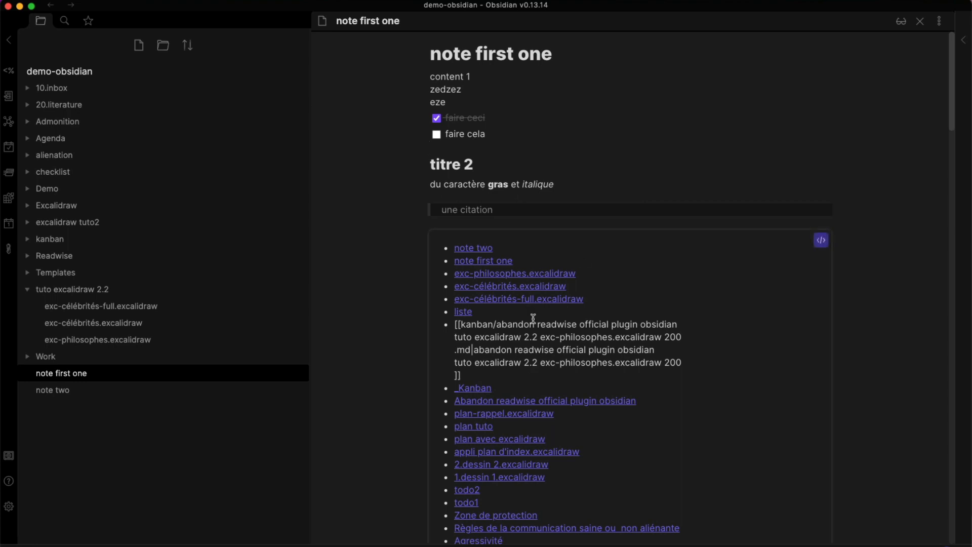
click(821, 240)
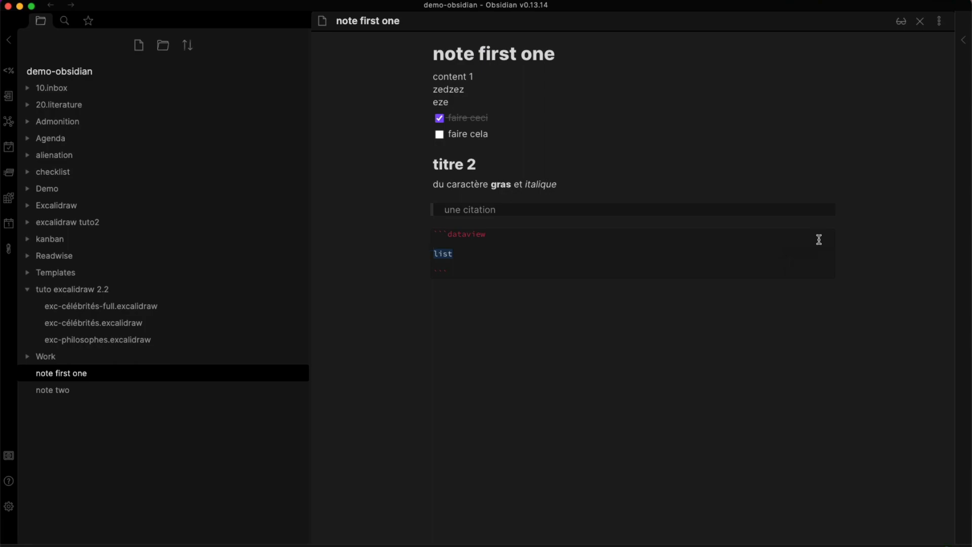
Set the default editing mode to Source mode in the editor settings and return to the note.
click(9, 506)
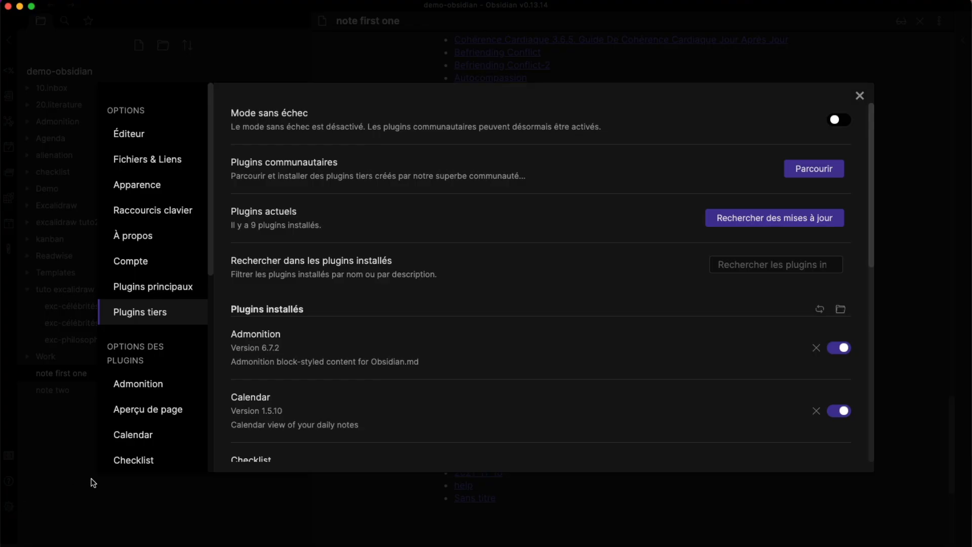
click(137, 159)
click(141, 137)
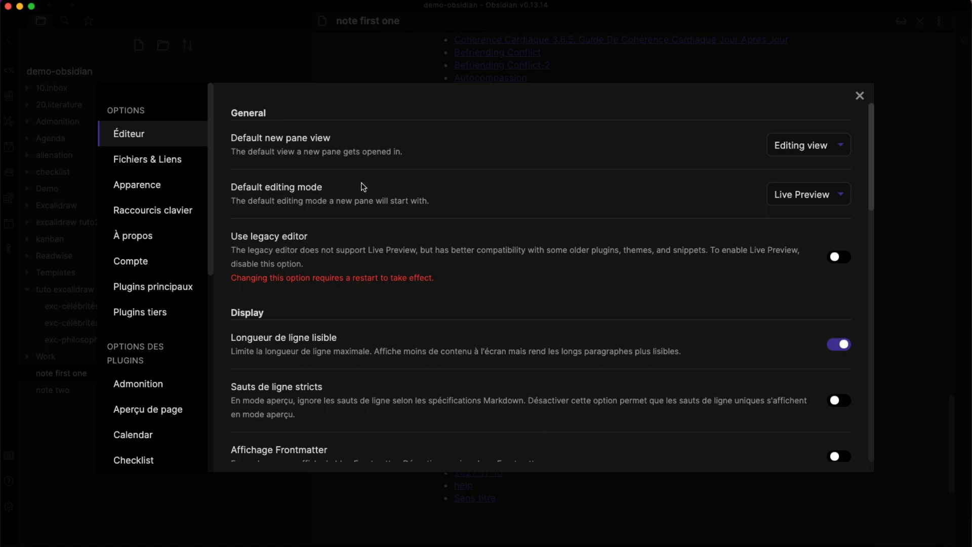
click(804, 196)
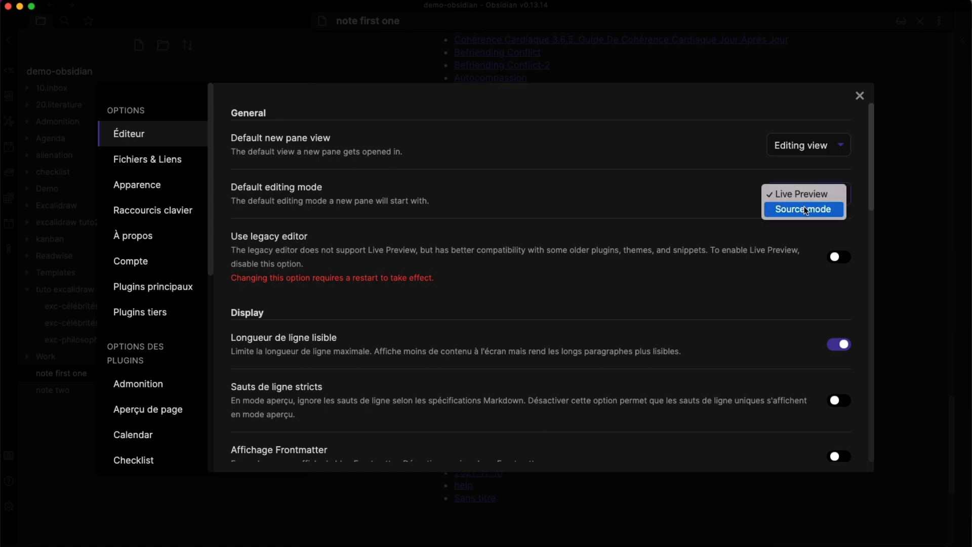
click(806, 209)
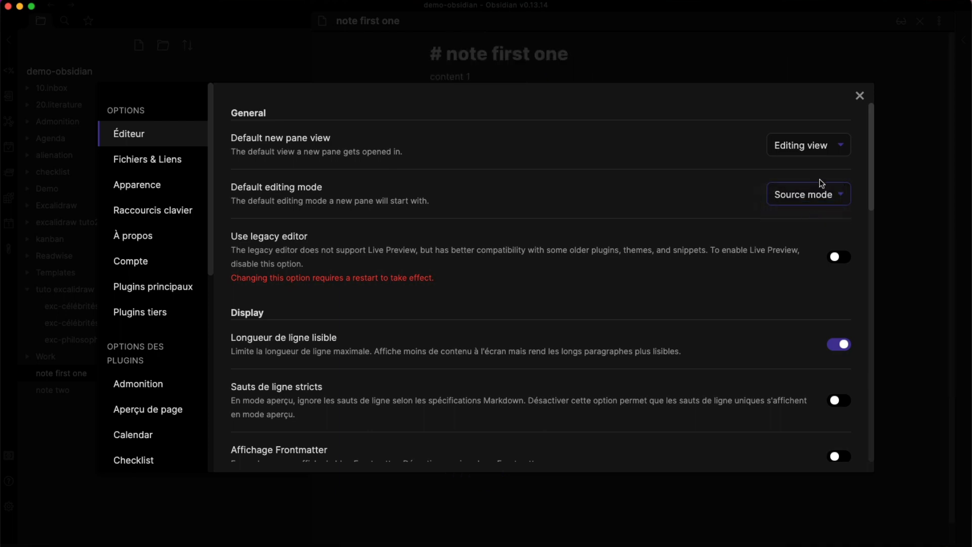
click(861, 96)
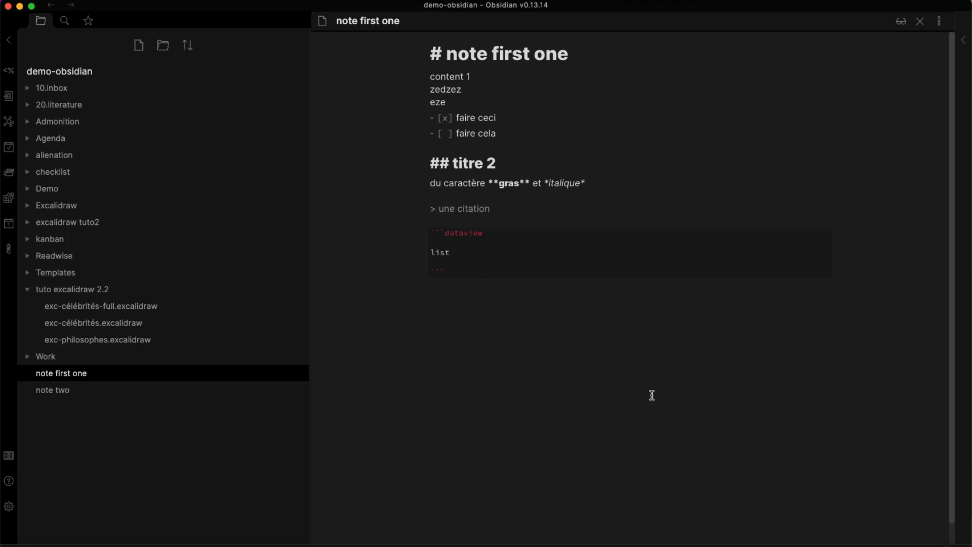
Set the default editing mode back to Live Preview and return to the note.
click(8, 505)
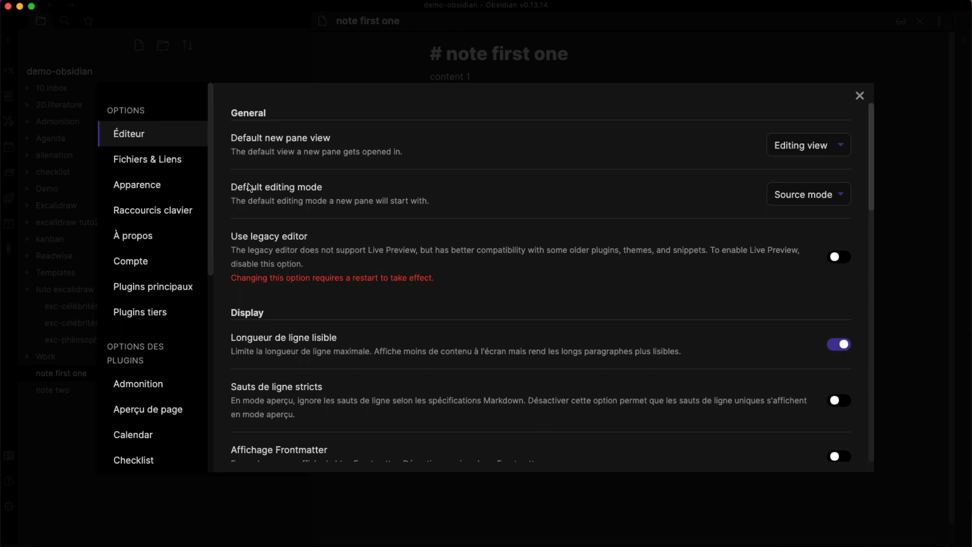
click(823, 197)
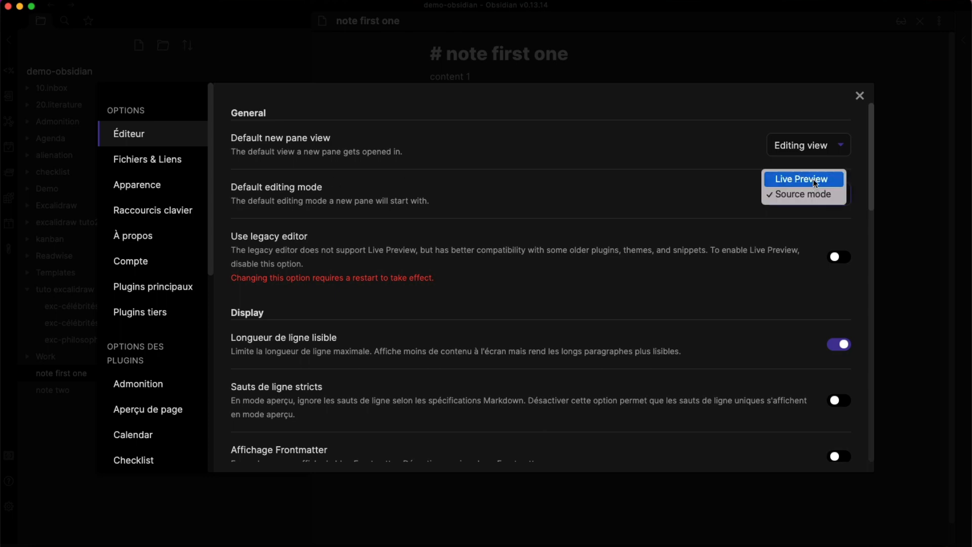
click(816, 181)
click(860, 96)
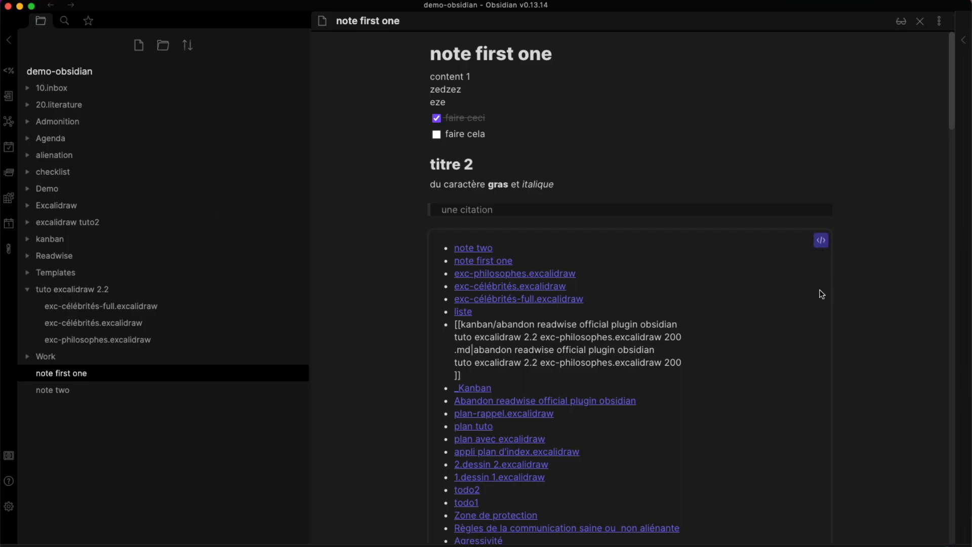